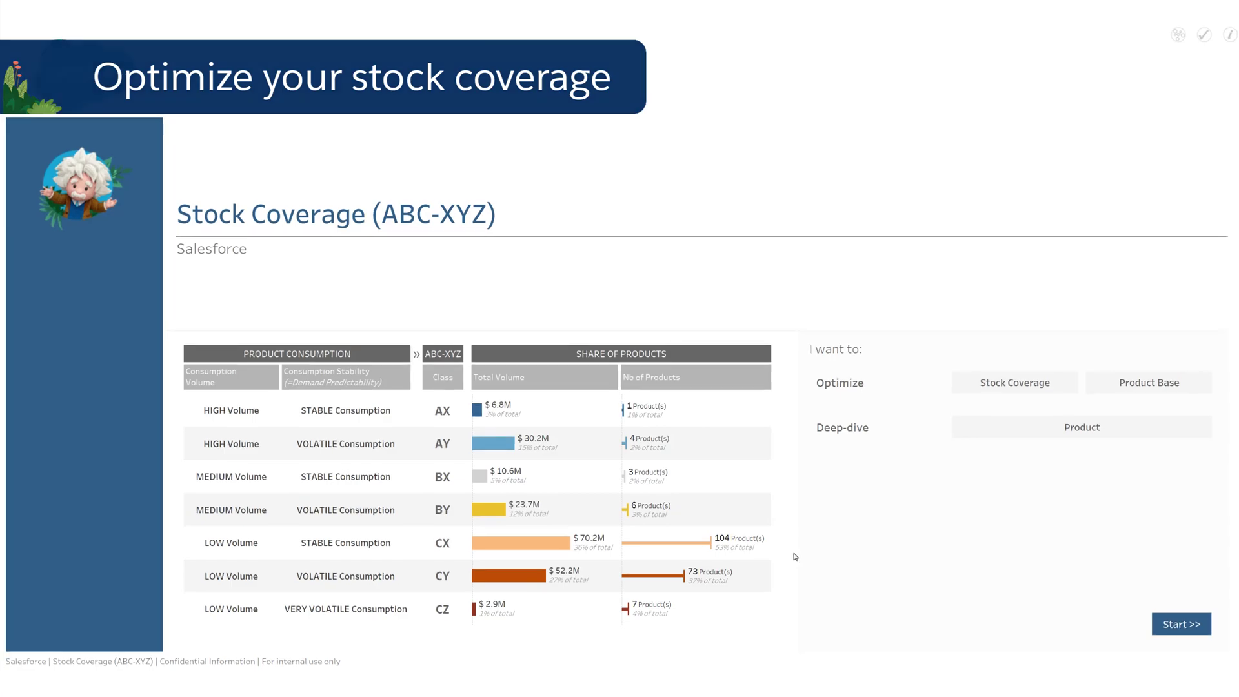
Leave the intro page via Start >> to reach the ABC-XYZ Stock Coverage Analysis dashboard
left_click(1181, 625)
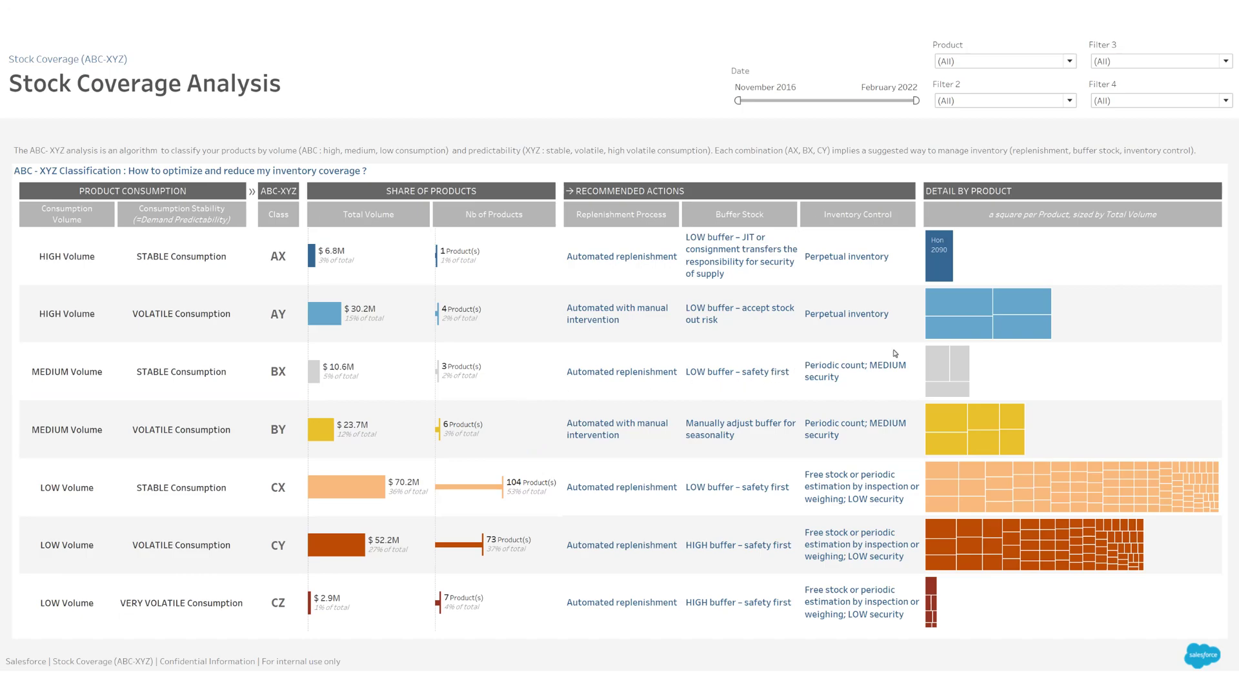
Select the Global Wood Trimmed Manager's Task Chair, Khaki in the Detail by Product treemap
mouse_move(1020, 312)
left_click(1001, 332)
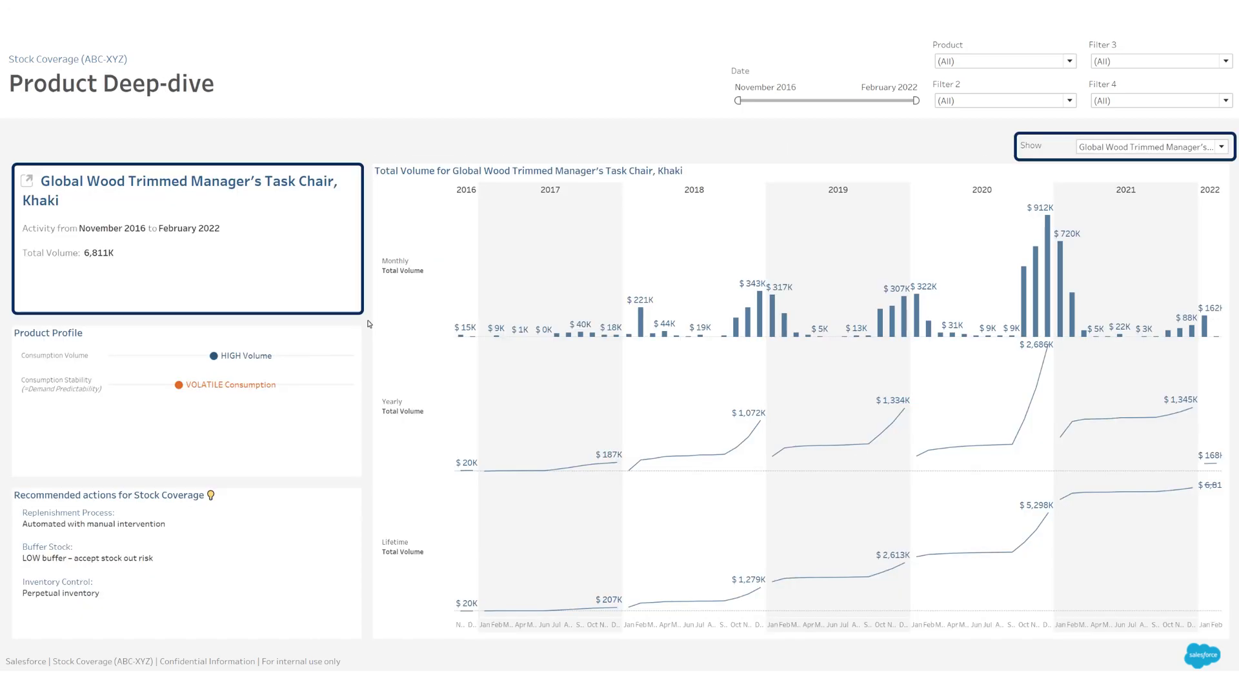